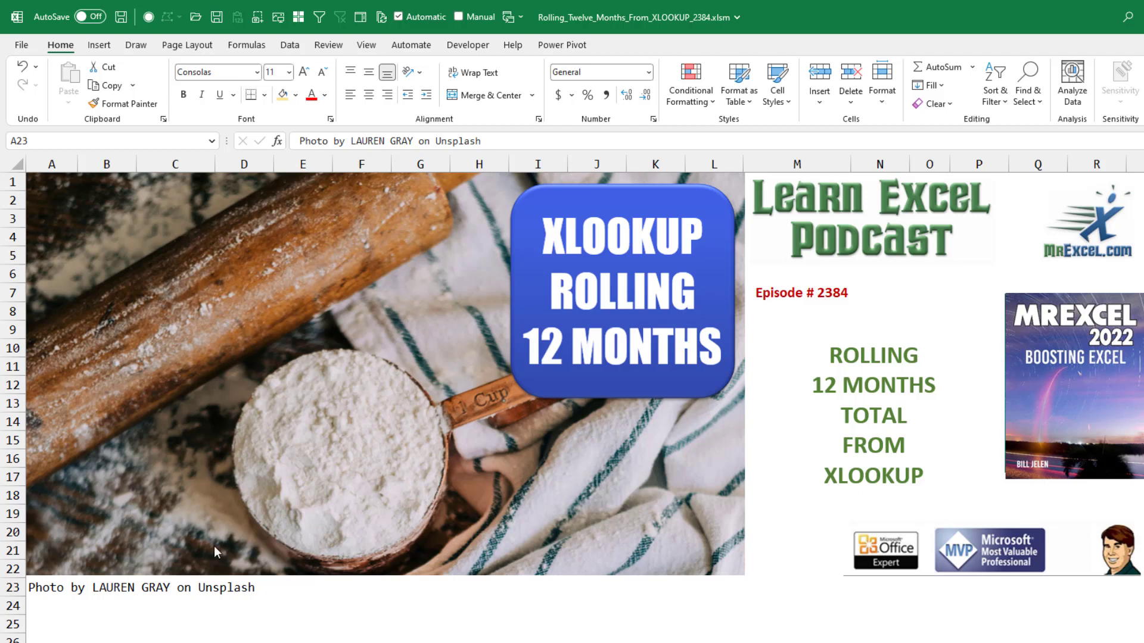
Switch from the title sheet to the rolling 12-month revenue worksheet.
{"action": "key", "text": "ctrl+Page_Down"}
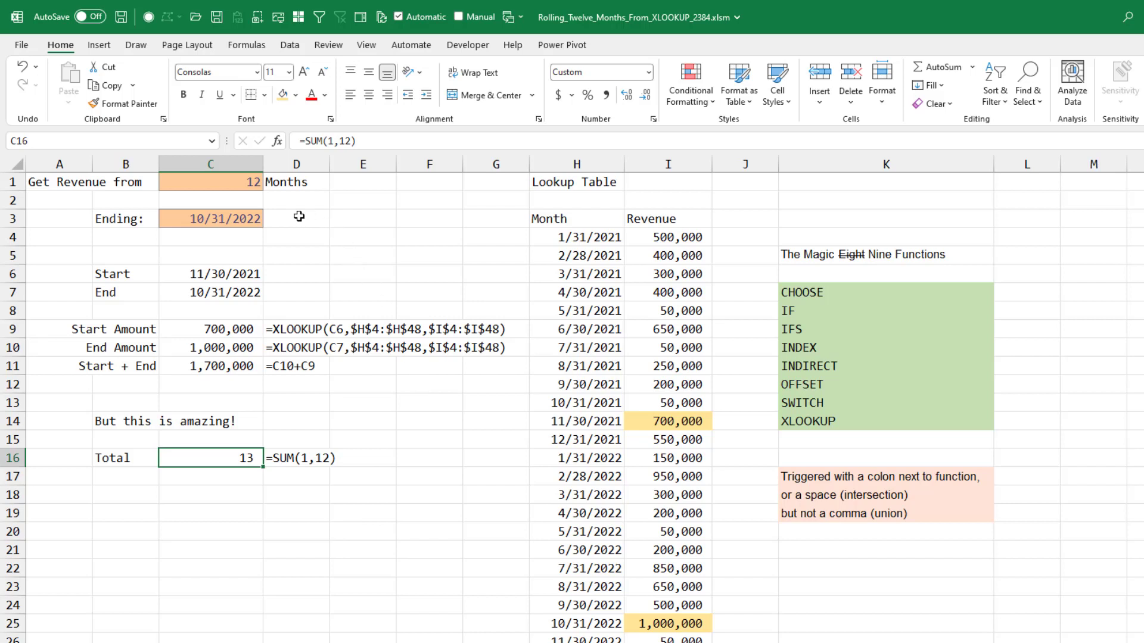
{"action": "key", "text": "Up"}
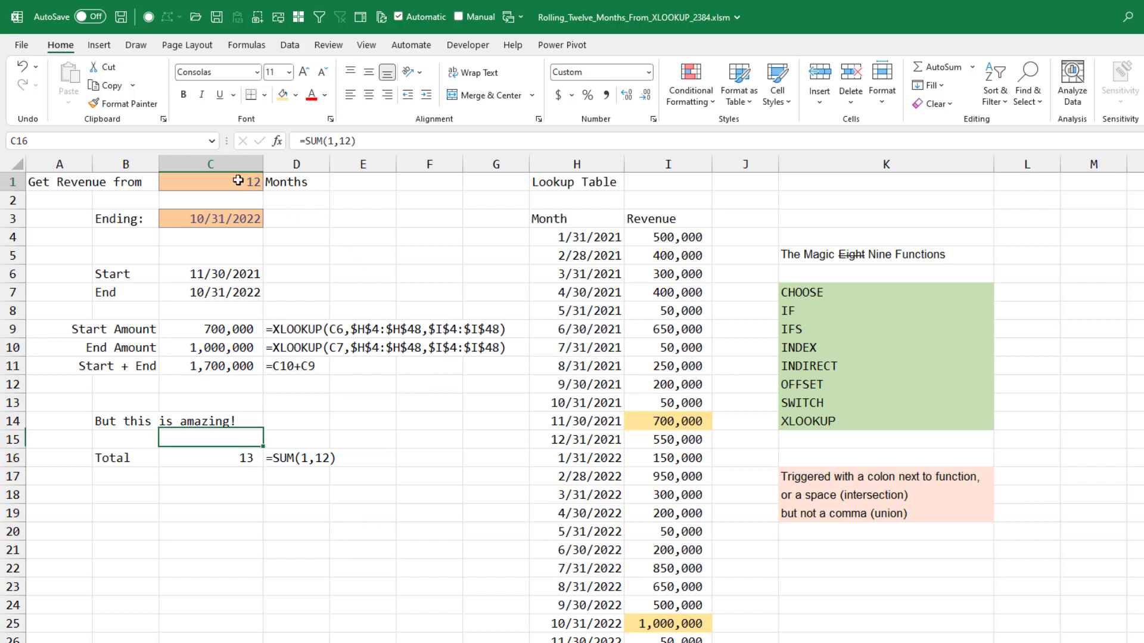
{"action": "left_click", "coordinate": [239, 181]}
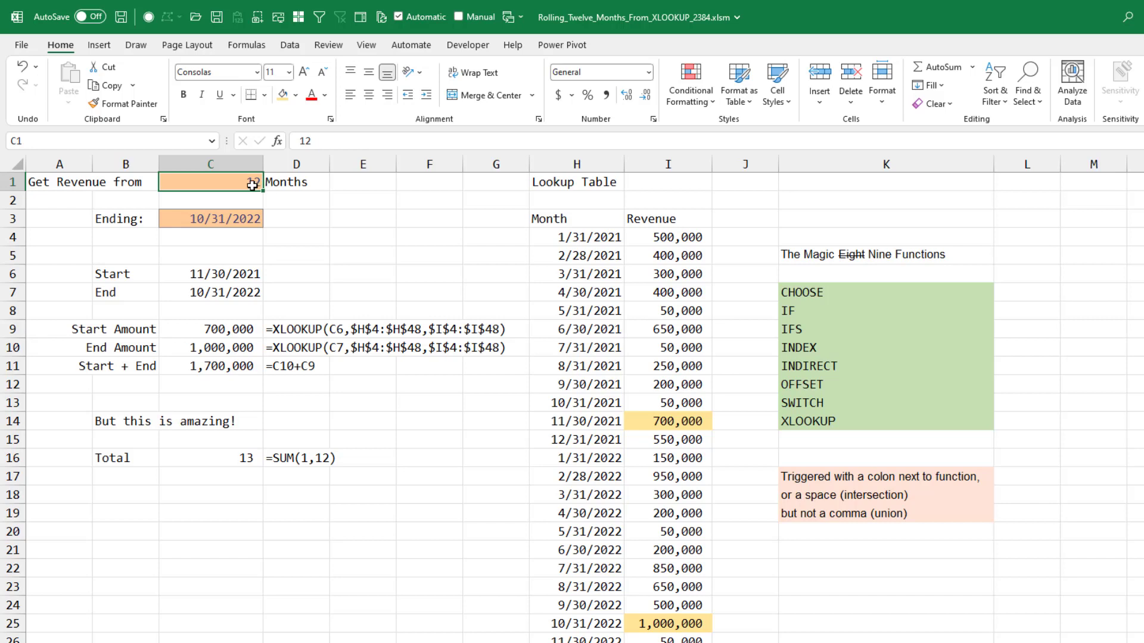
{"action": "left_click", "coordinate": [240, 219]}
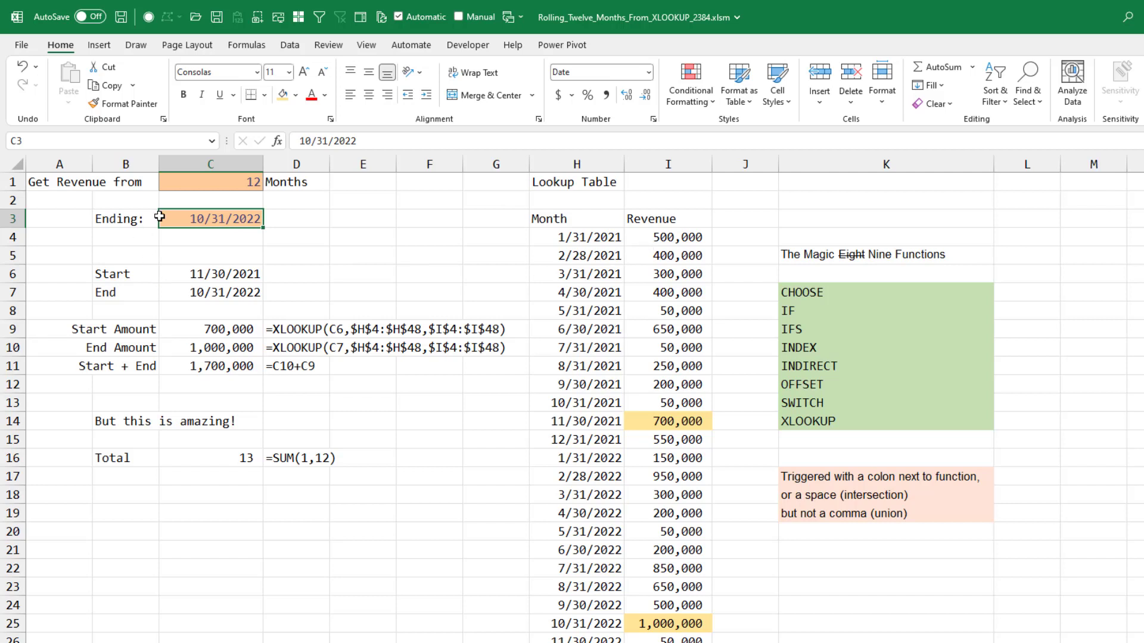
{"action": "left_click", "coordinate": [216, 275]}
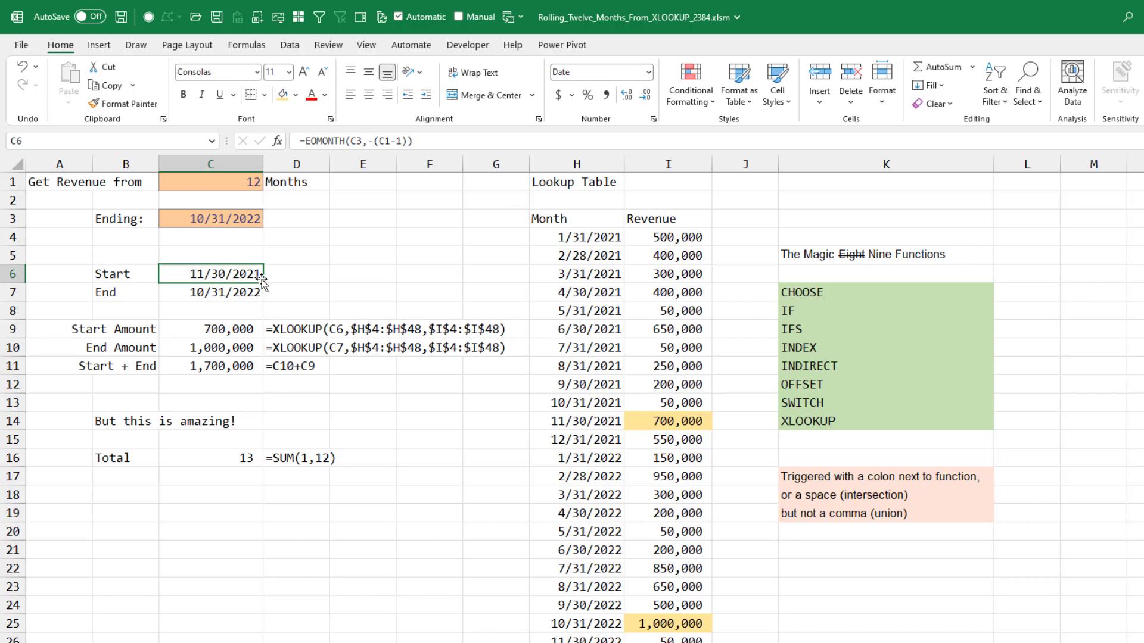
{"action": "key", "text": "F2"}
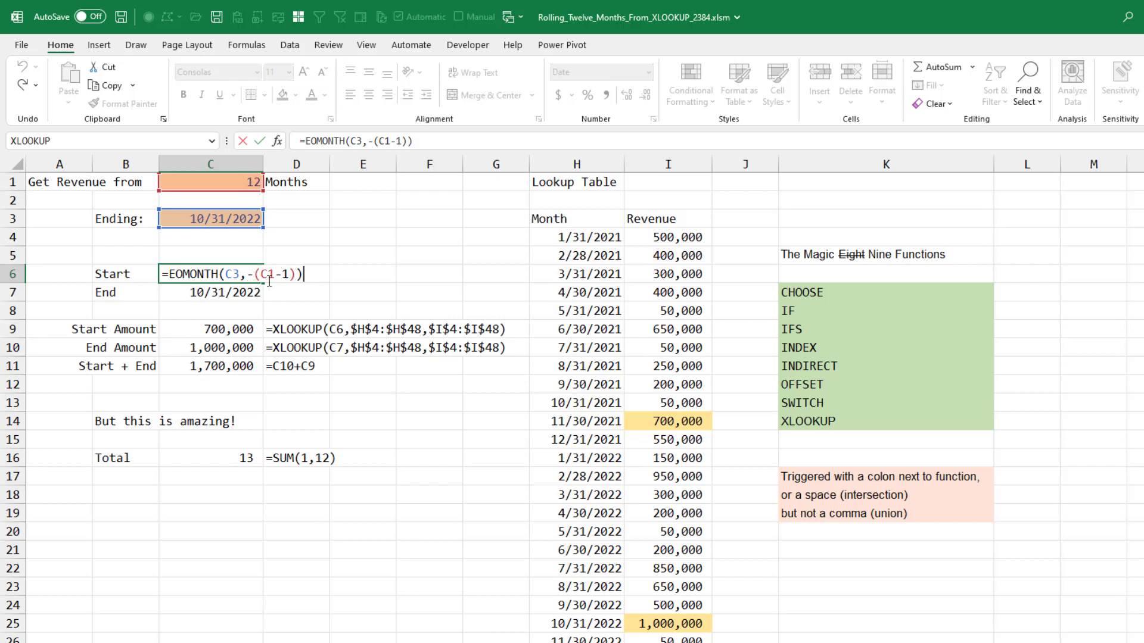
{"action": "key", "text": "ctrl+Return"}
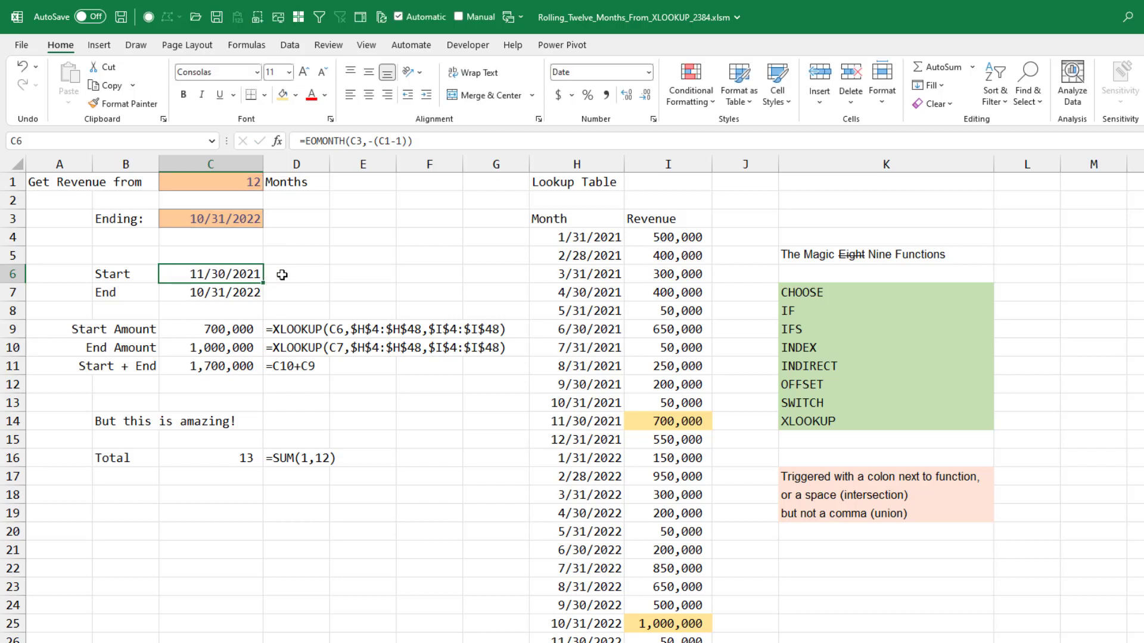
{"action": "left_click", "coordinate": [231, 296]}
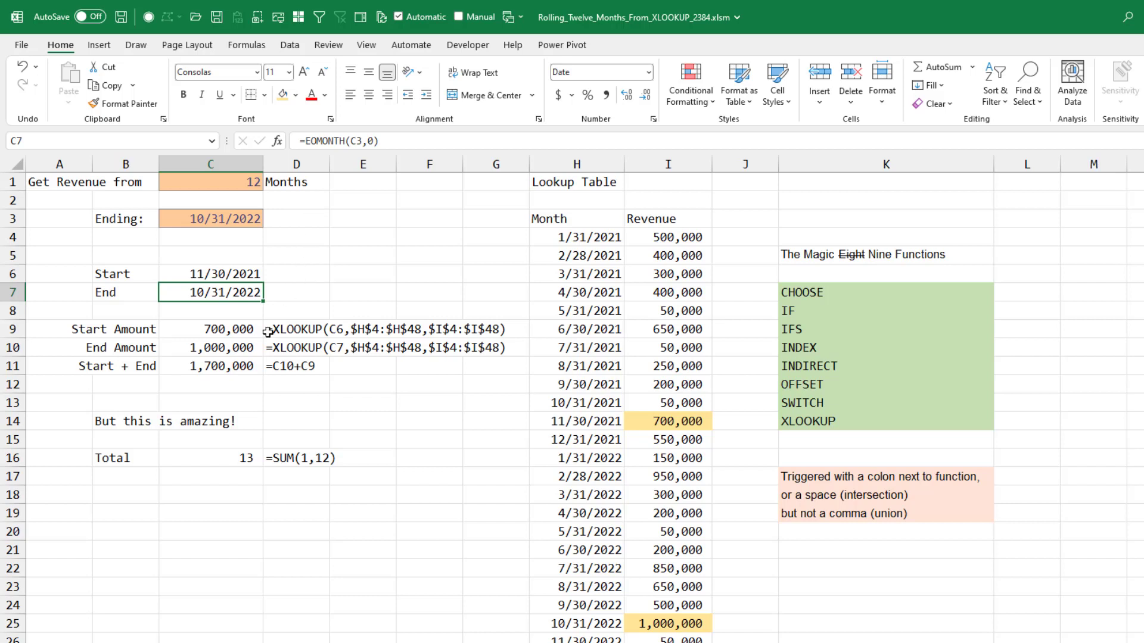
{"action": "left_click", "coordinate": [245, 330]}
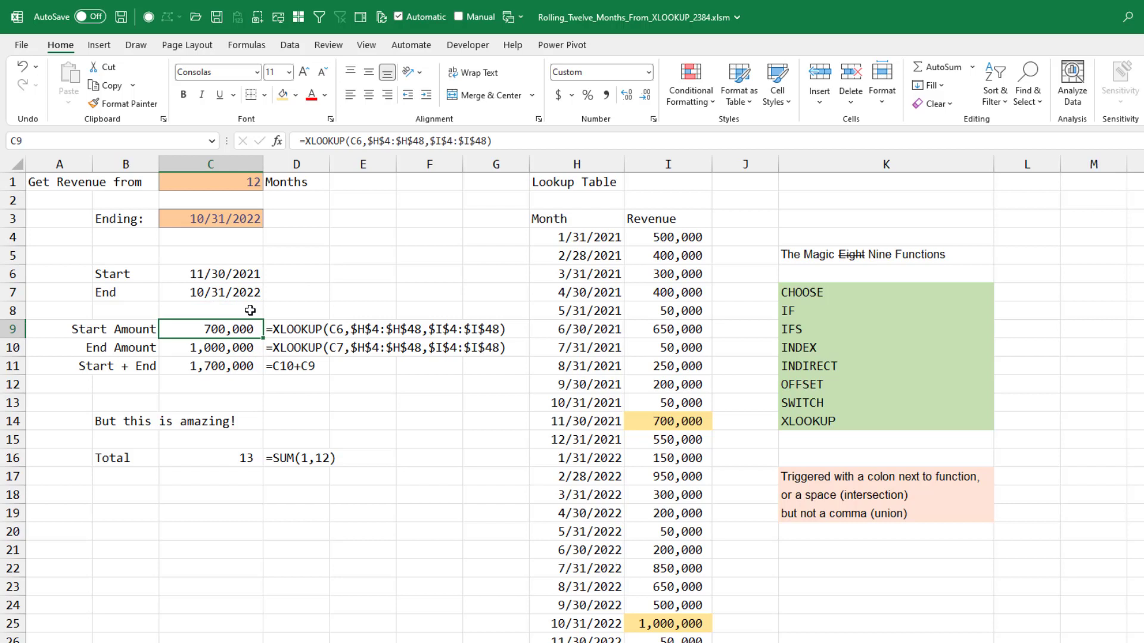
{"action": "key", "text": "F2"}
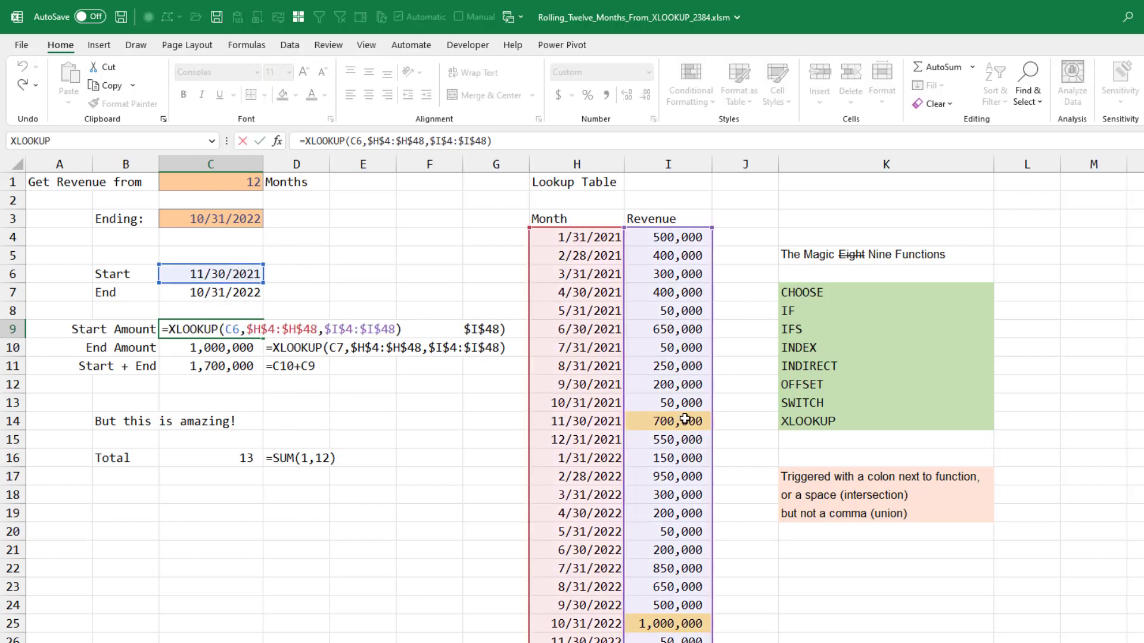
{"action": "key", "text": "Escape"}
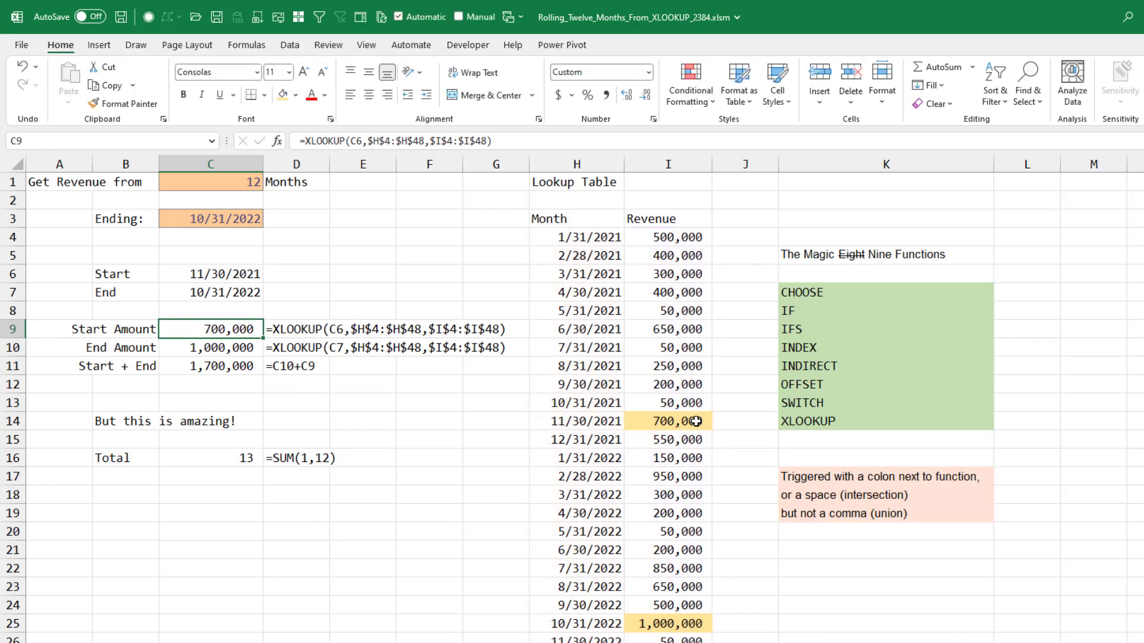
{"action": "key", "text": "Down"}
{"action": "key", "text": "F2"}
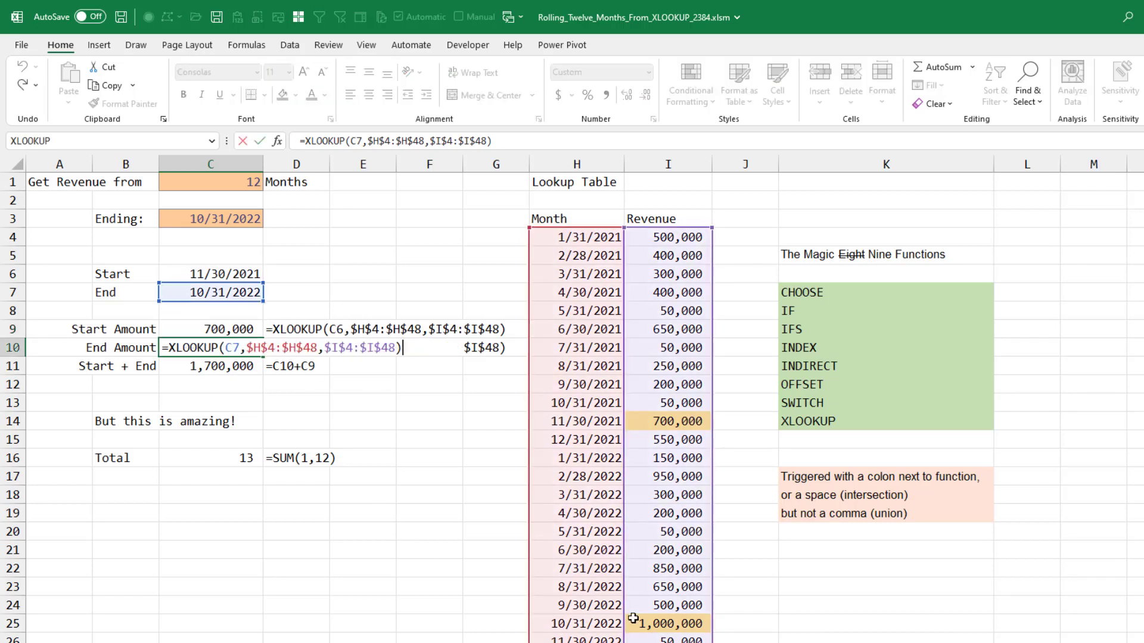
{"action": "key", "text": "ctrl+Return"}
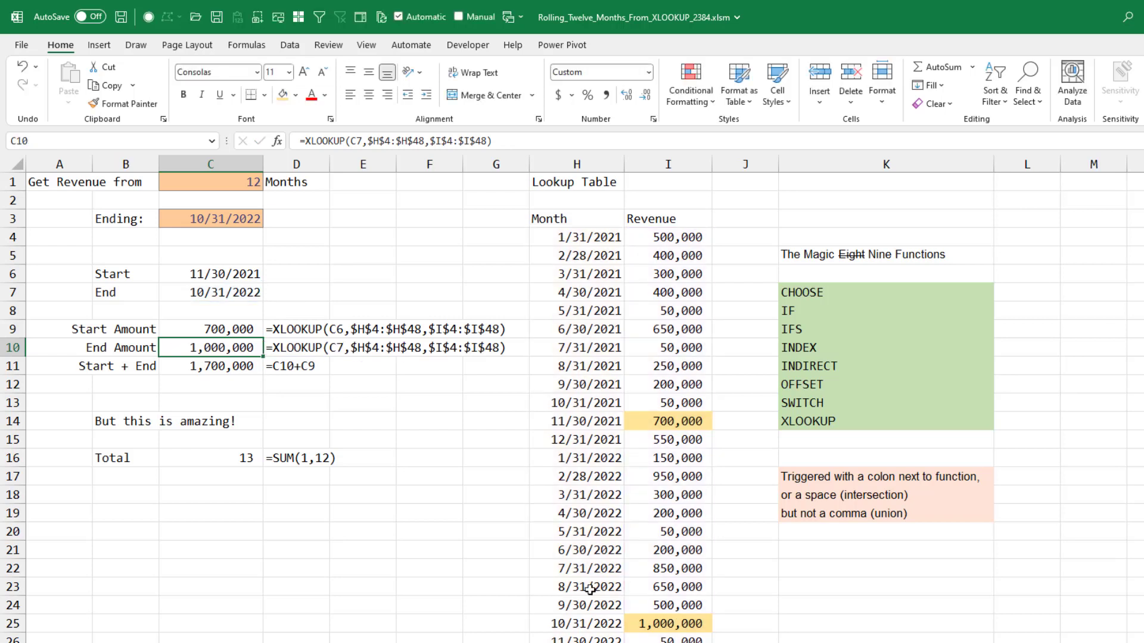
{"action": "left_click", "coordinate": [210, 368]}
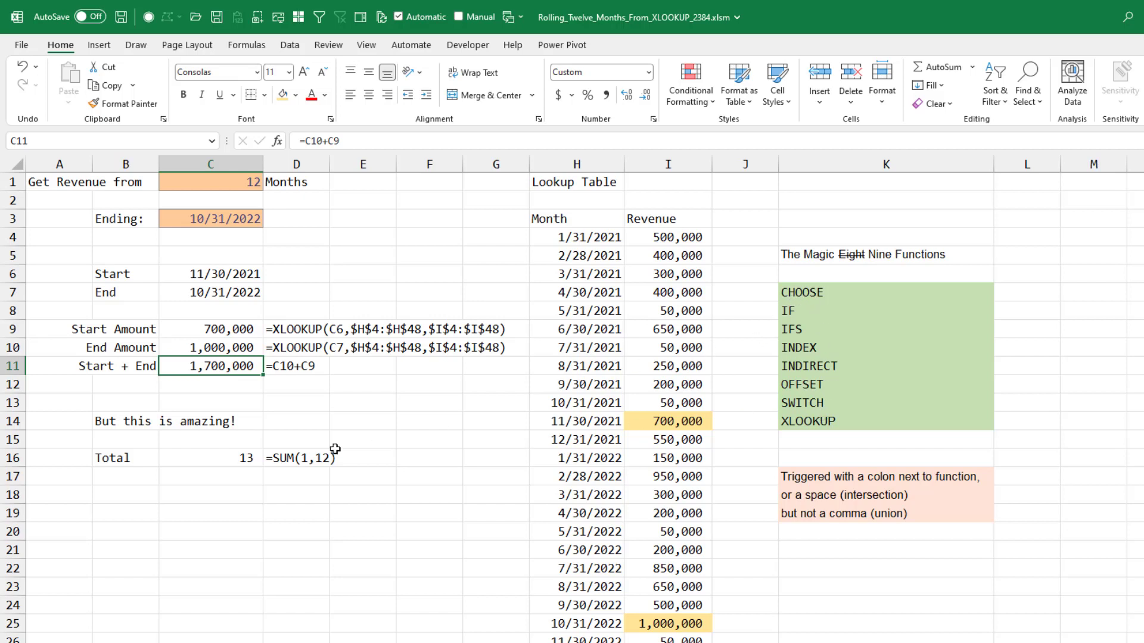
Check the Total formula in C16, then copy the start-date XLOOKUP from C9's formula.
{"action": "left_click", "coordinate": [230, 462]}
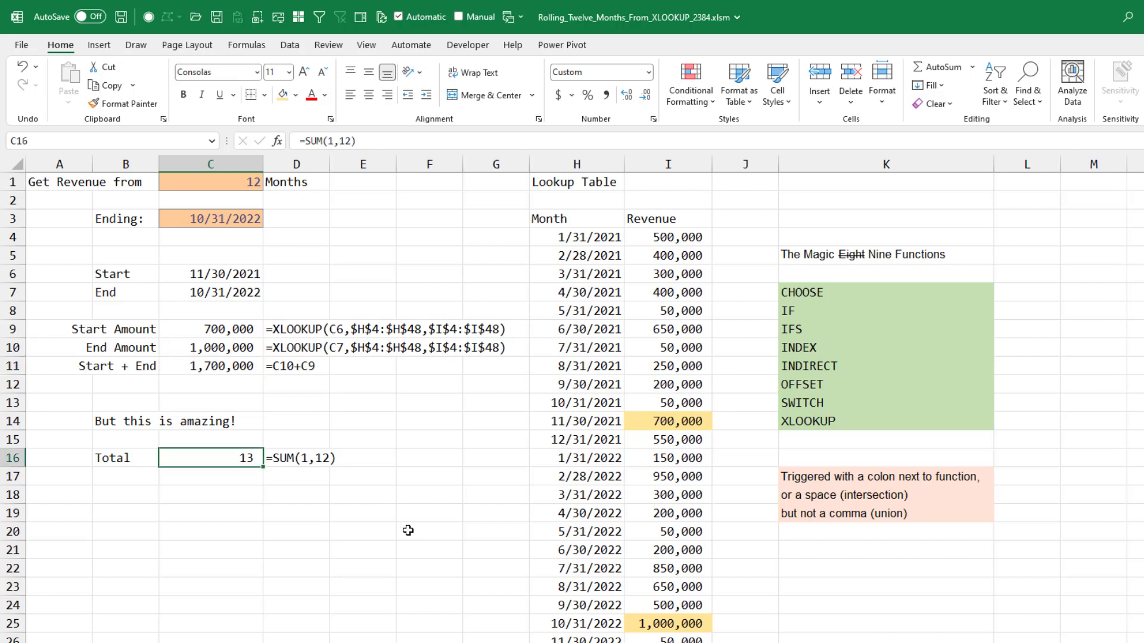
{"action": "key", "text": "F2"}
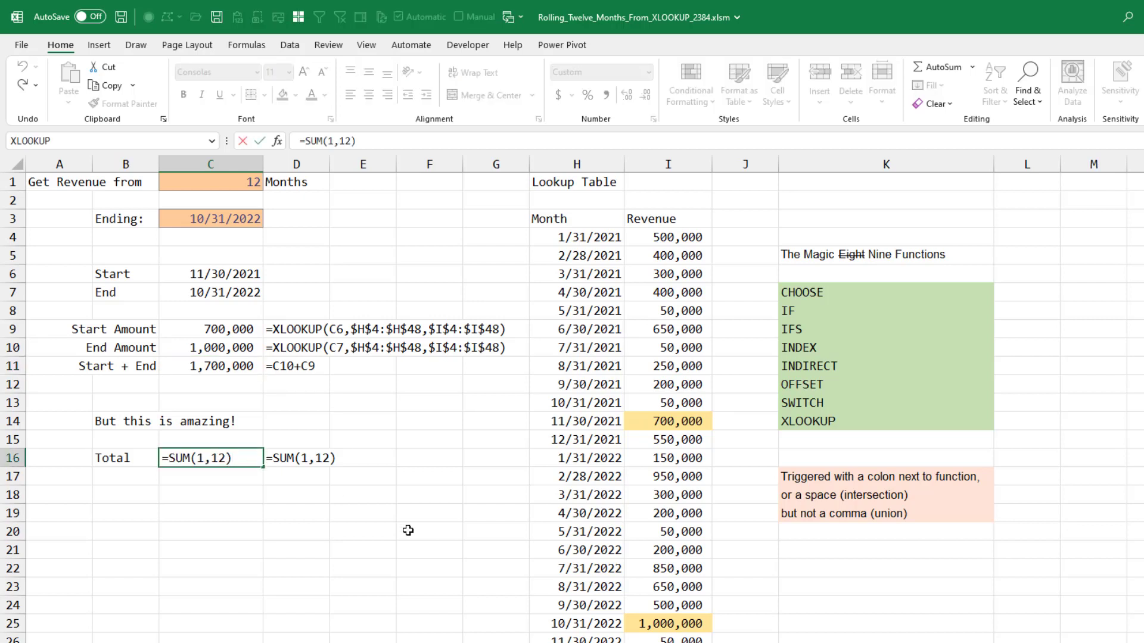
{"action": "key", "text": "ctrl+Return"}
{"action": "left_click", "coordinate": [230, 329]}
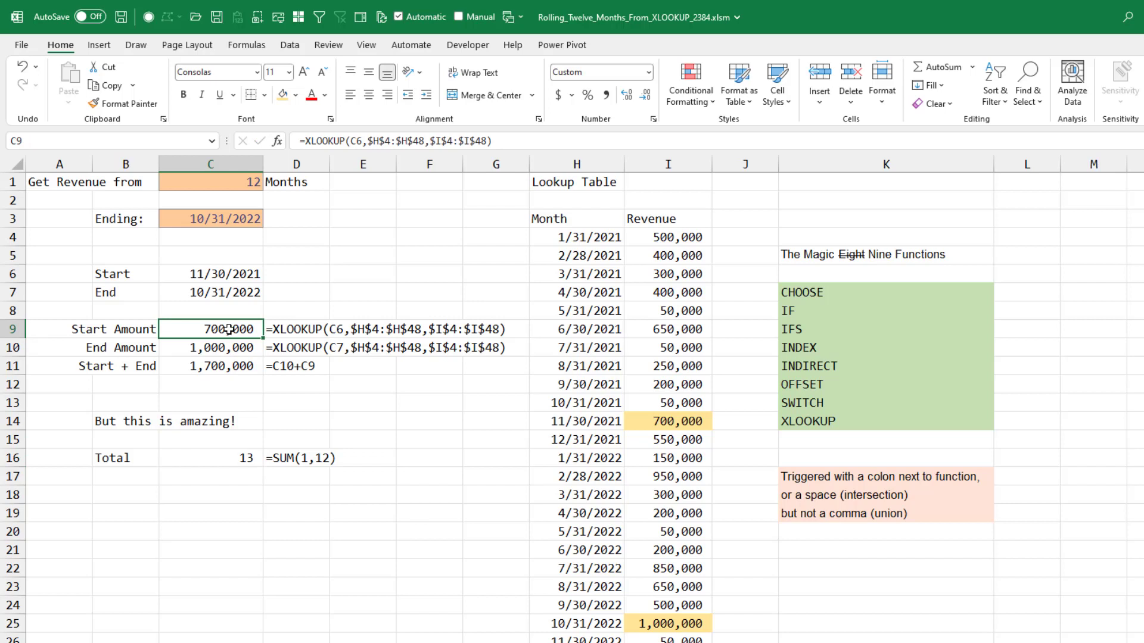
{"action": "key", "text": "F2"}
{"action": "left_click_drag", "start_coordinate": [167, 329], "coordinate": [405, 327]}
{"action": "key", "text": "ctrl+c"}
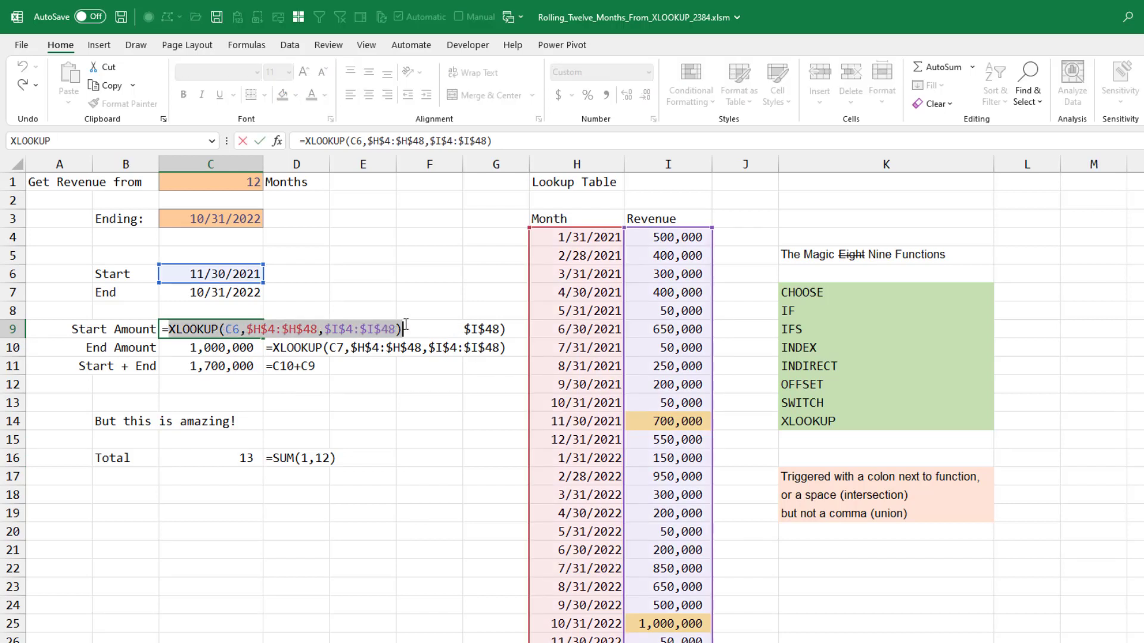
{"action": "key", "text": "Escape"}
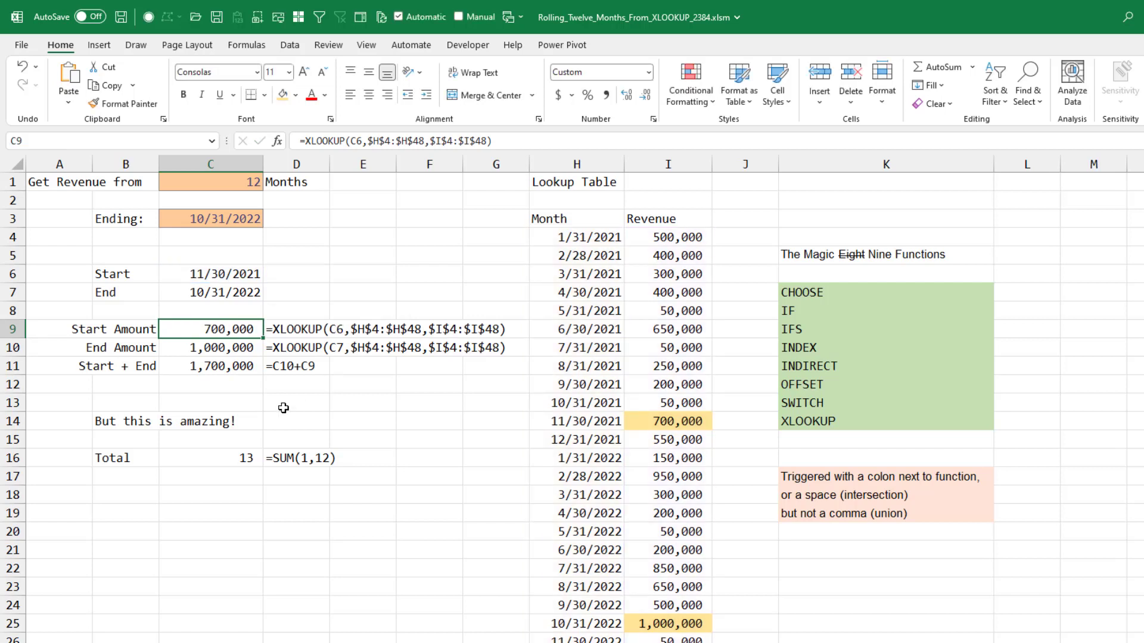
Replace the 1 in C16's =SUM(1,12) with the copied start XLOOKUP, giving 700,012.
{"action": "left_click", "coordinate": [237, 456]}
{"action": "double_click", "coordinate": [237, 459]}
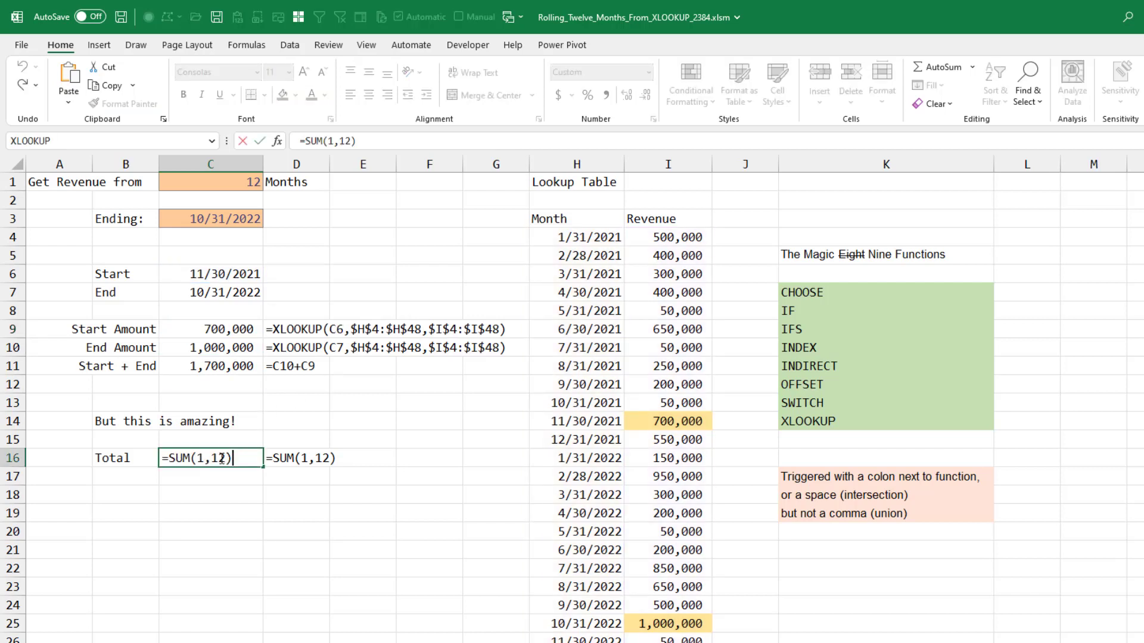
{"action": "double_click", "coordinate": [199, 459]}
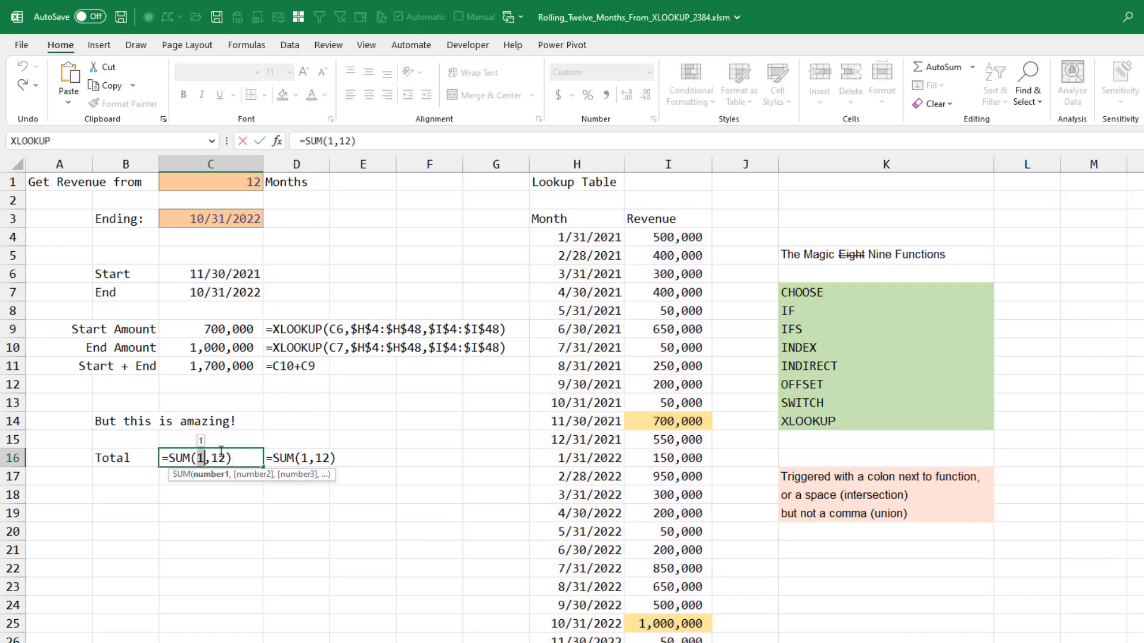
{"action": "key", "text": "ctrl+v"}
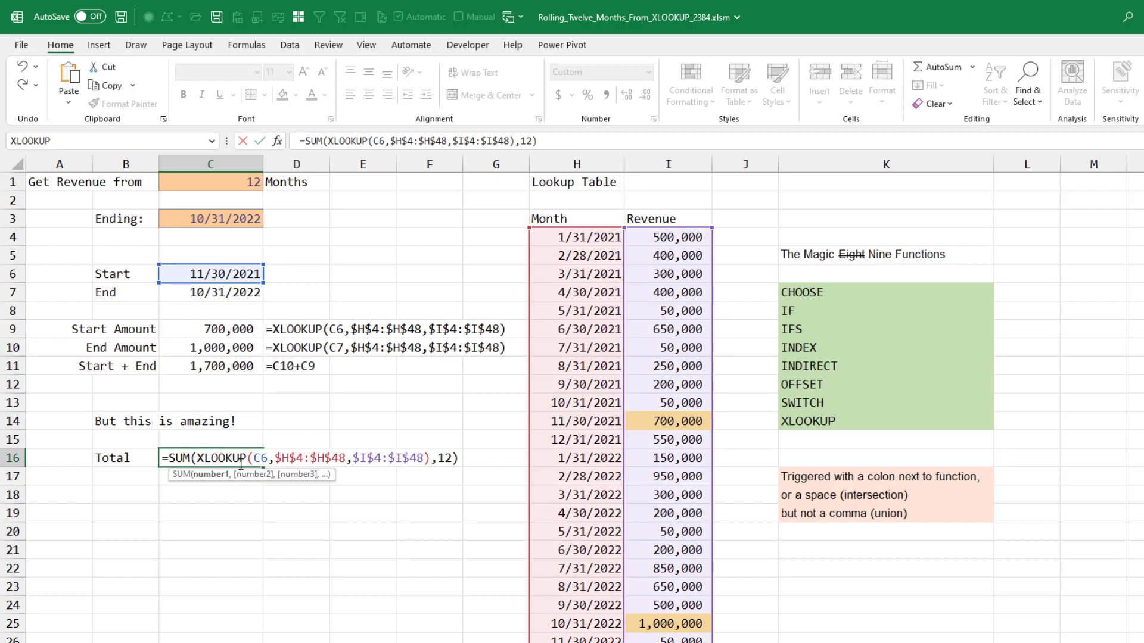
{"action": "key", "text": "Return"}
Copy the end-date XLOOKUP from the End Amount formula in C10.
{"action": "left_click", "coordinate": [216, 346]}
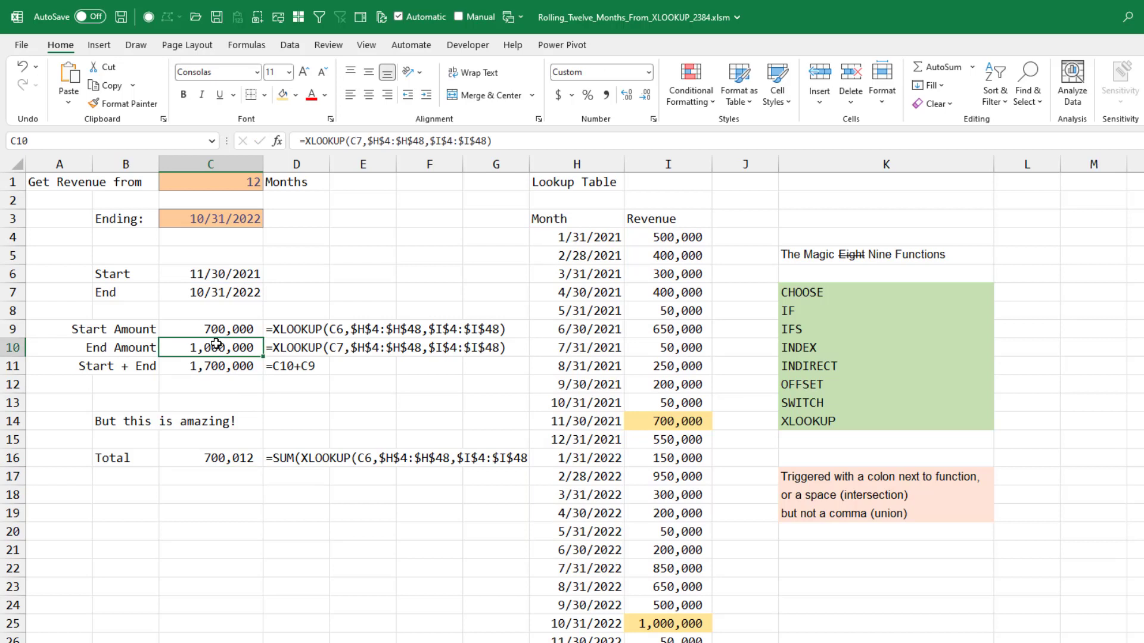
{"action": "double_click", "coordinate": [216, 347]}
{"action": "left_click_drag", "start_coordinate": [171, 347], "coordinate": [445, 344]}
{"action": "key", "text": "ctrl+c"}
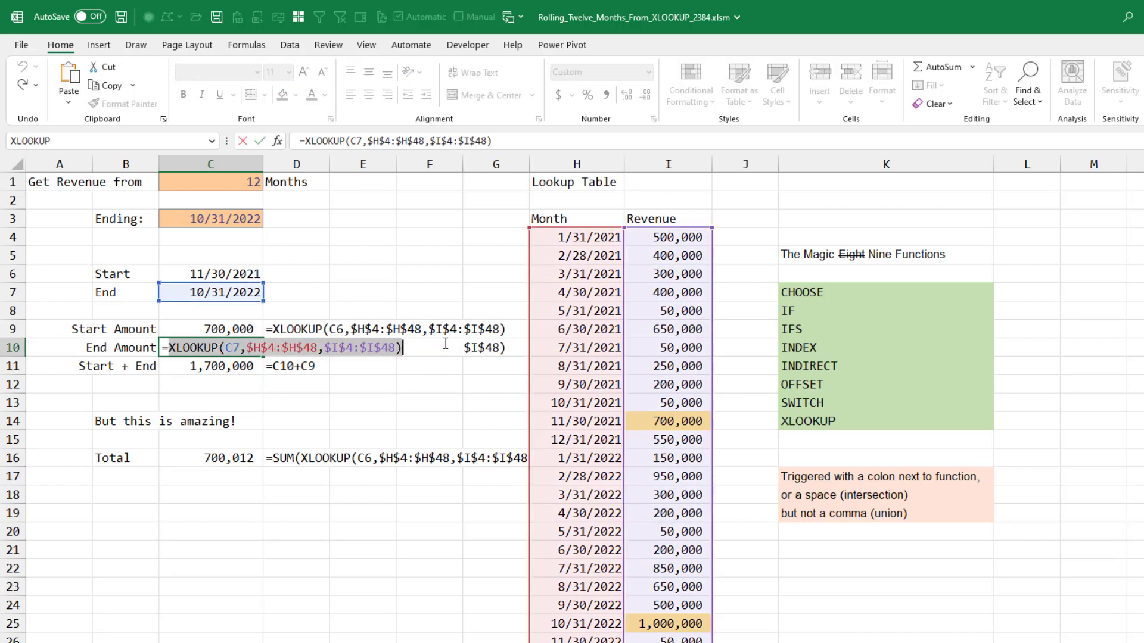
{"action": "key", "text": "Escape"}
Replace the 12 in the Total SUM with the end-date XLOOKUP, giving 1,700,000.
{"action": "left_click", "coordinate": [235, 458]}
{"action": "double_click", "coordinate": [235, 457]}
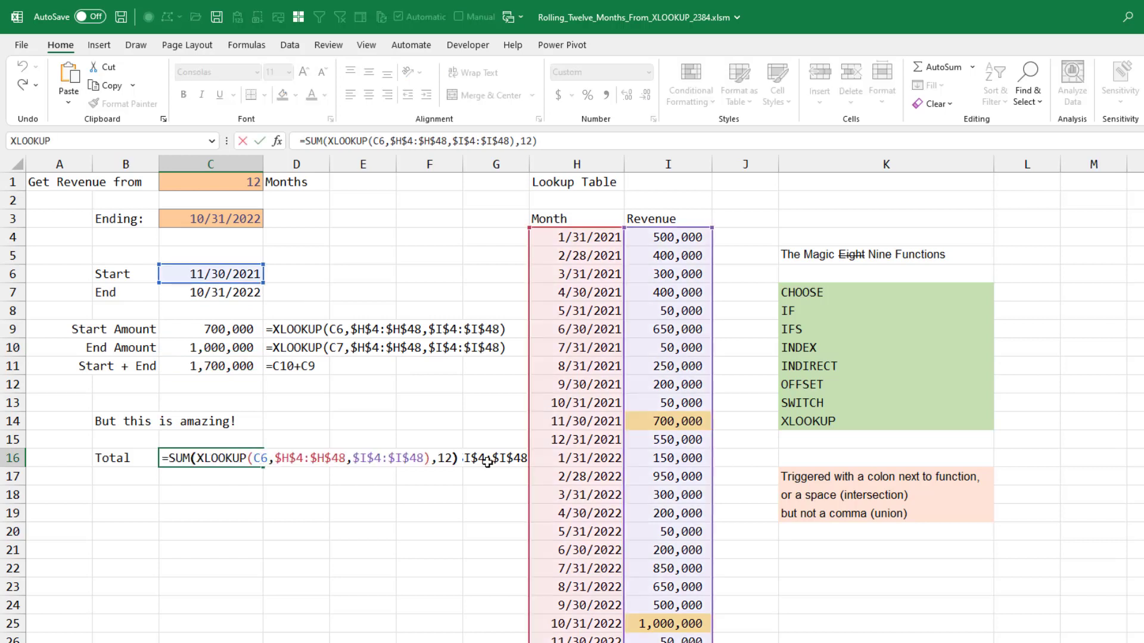
{"action": "left_click_drag", "start_coordinate": [438, 458], "coordinate": [454, 458]}
{"action": "key", "text": "ctrl+v"}
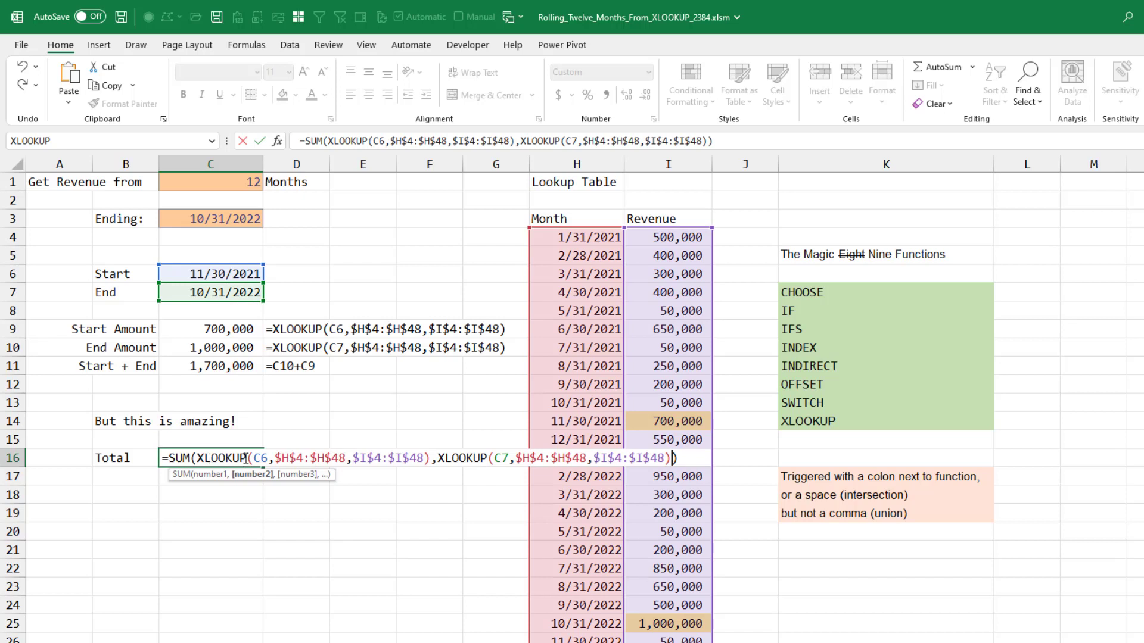
{"action": "type", "text": ")"}
{"action": "key", "text": "Return"}
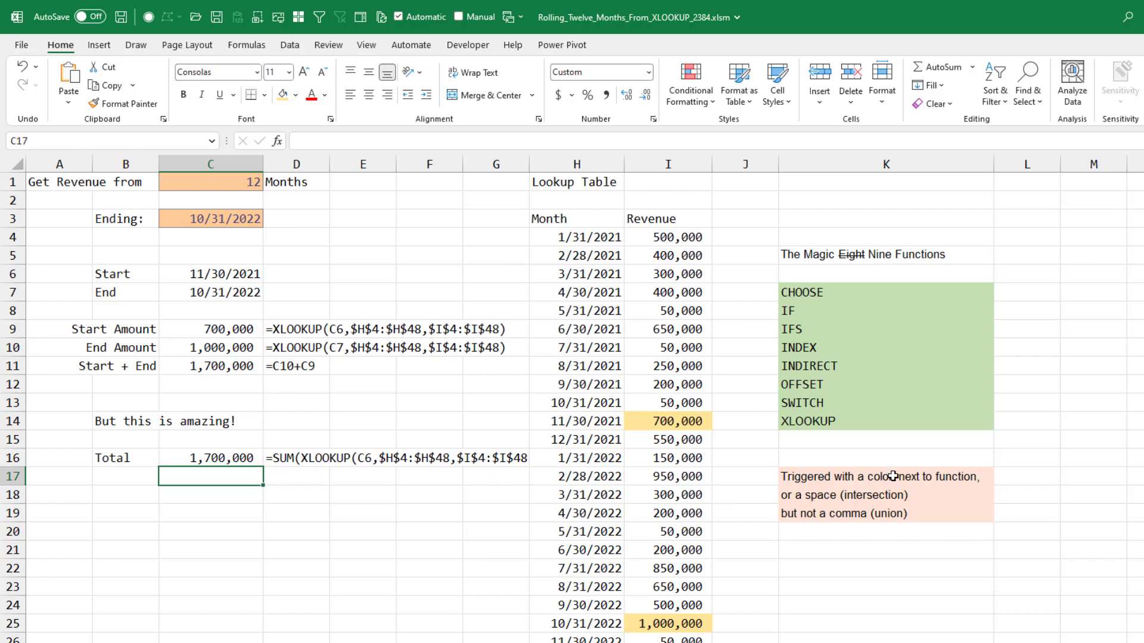
Replace the comma between C16's two XLOOKUPs with a colon, totalling 6,100,000.
{"action": "left_click", "coordinate": [191, 457]}
{"action": "key", "text": "F2"}
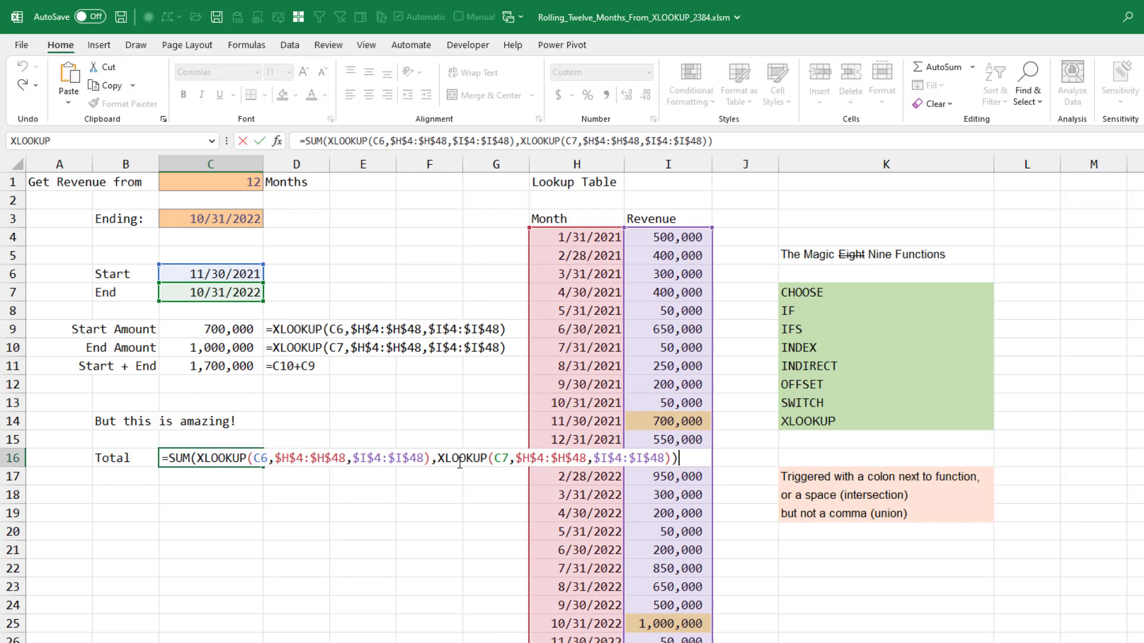
{"action": "left_click", "coordinate": [436, 457]}
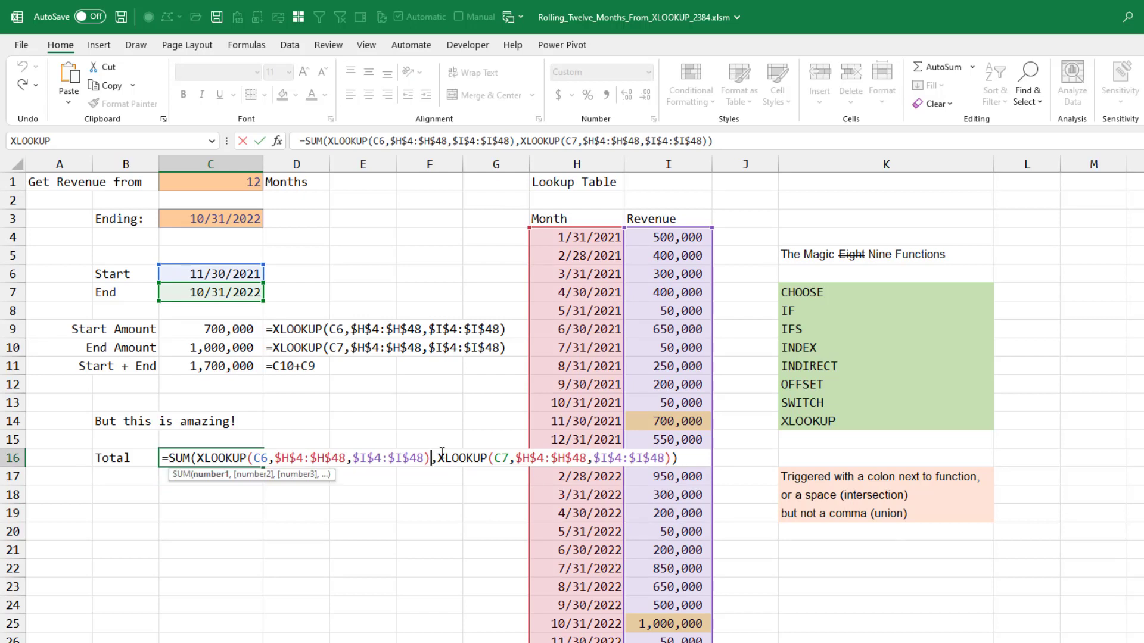
{"action": "key", "text": "Delete"}
{"action": "type", "text": ":"}
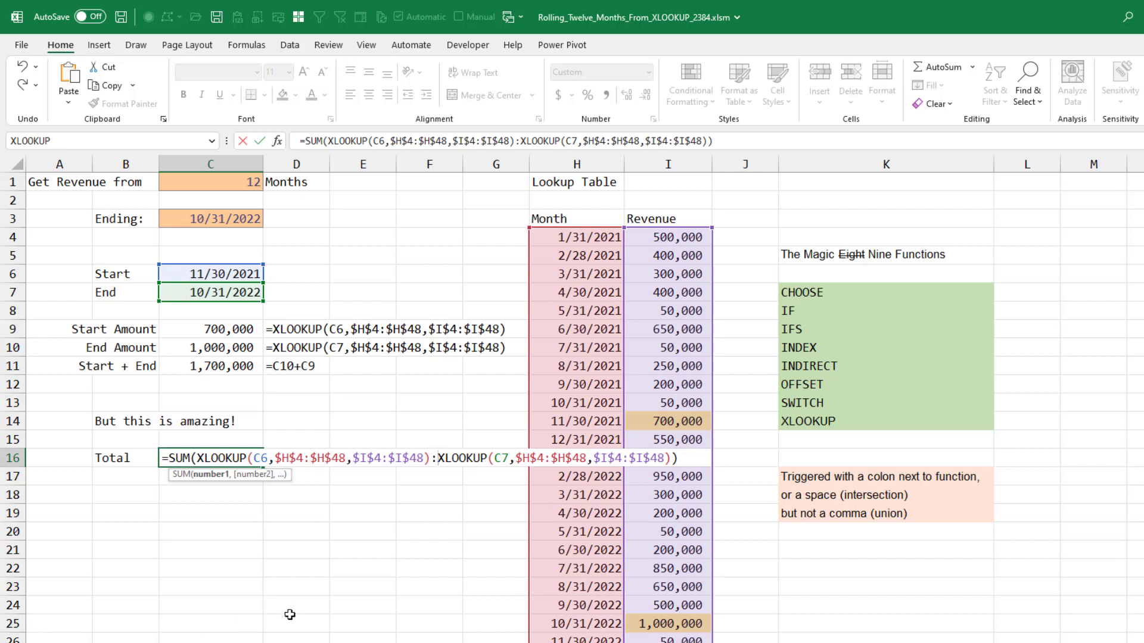
{"action": "key", "text": "Return"}
{"action": "key", "text": "Up"}
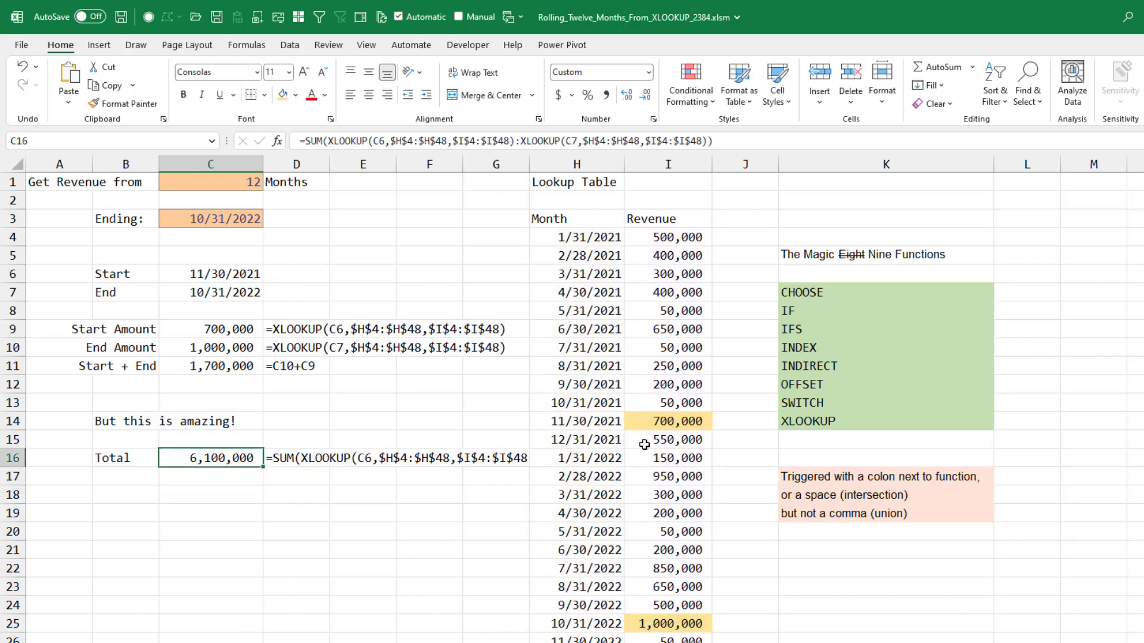
{"action": "left_click_drag", "start_coordinate": [651, 423], "coordinate": [659, 623]}
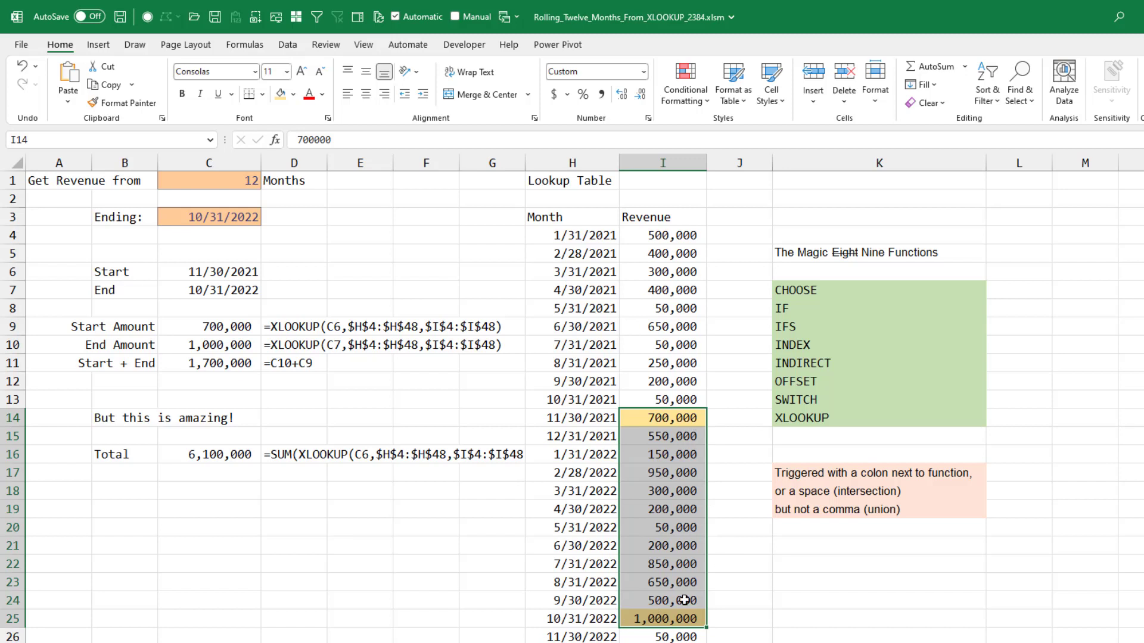
{"action": "left_click", "coordinate": [204, 463]}
{"action": "left_click", "coordinate": [240, 48]}
{"action": "left_click", "coordinate": [698, 103]}
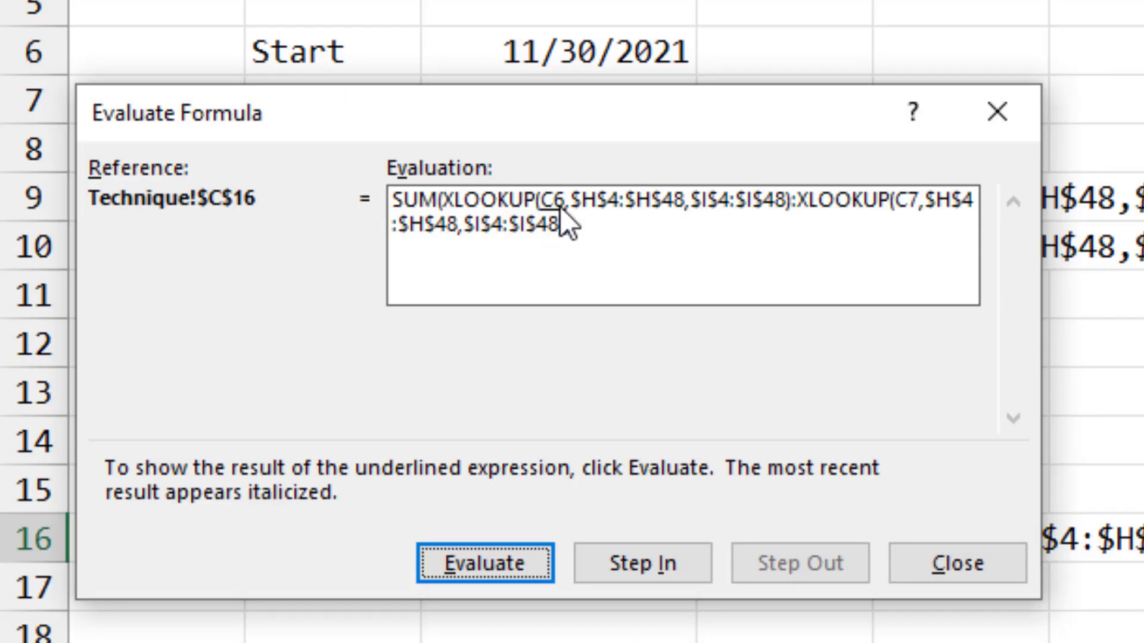
{"action": "left_click", "coordinate": [497, 563]}
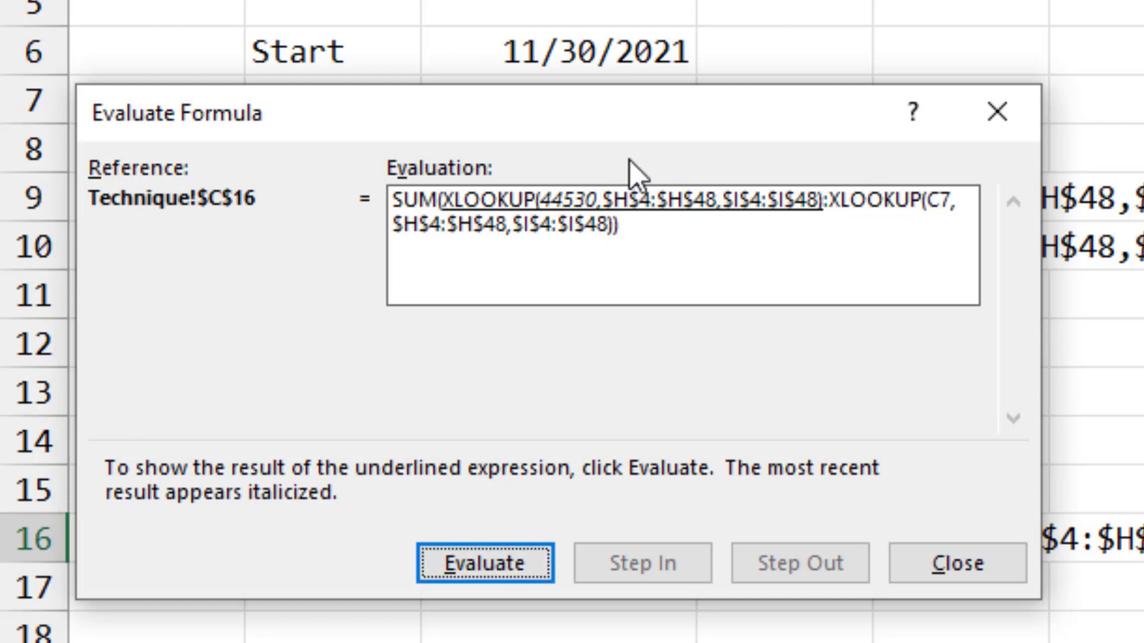
{"action": "left_click_drag", "start_coordinate": [614, 115], "coordinate": [679, 382]}
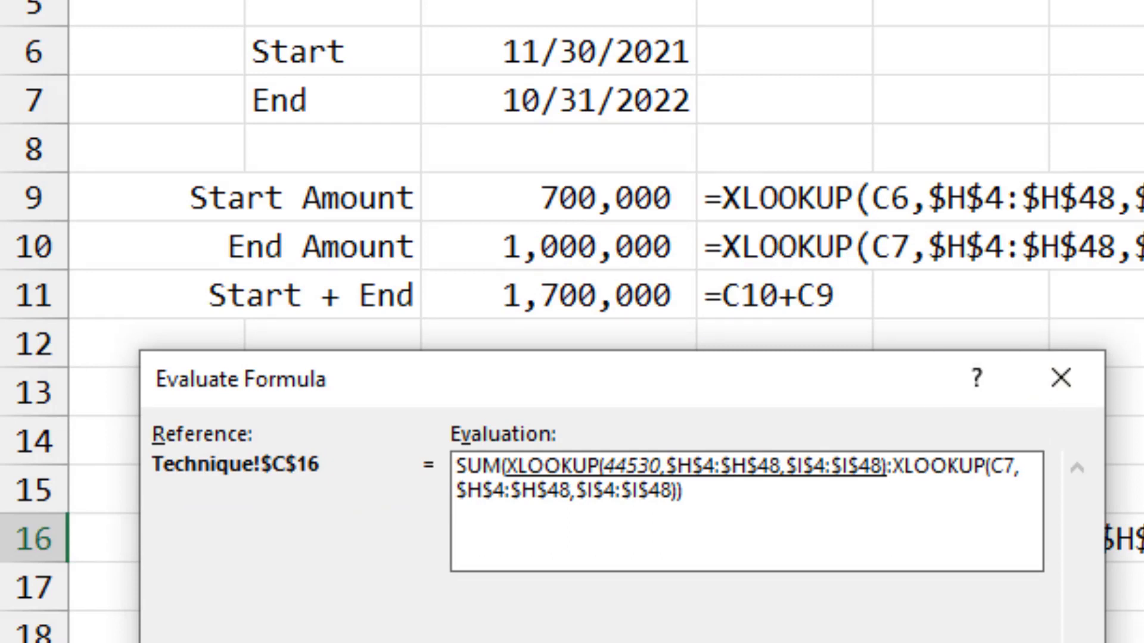
{"action": "key", "text": "Return"}
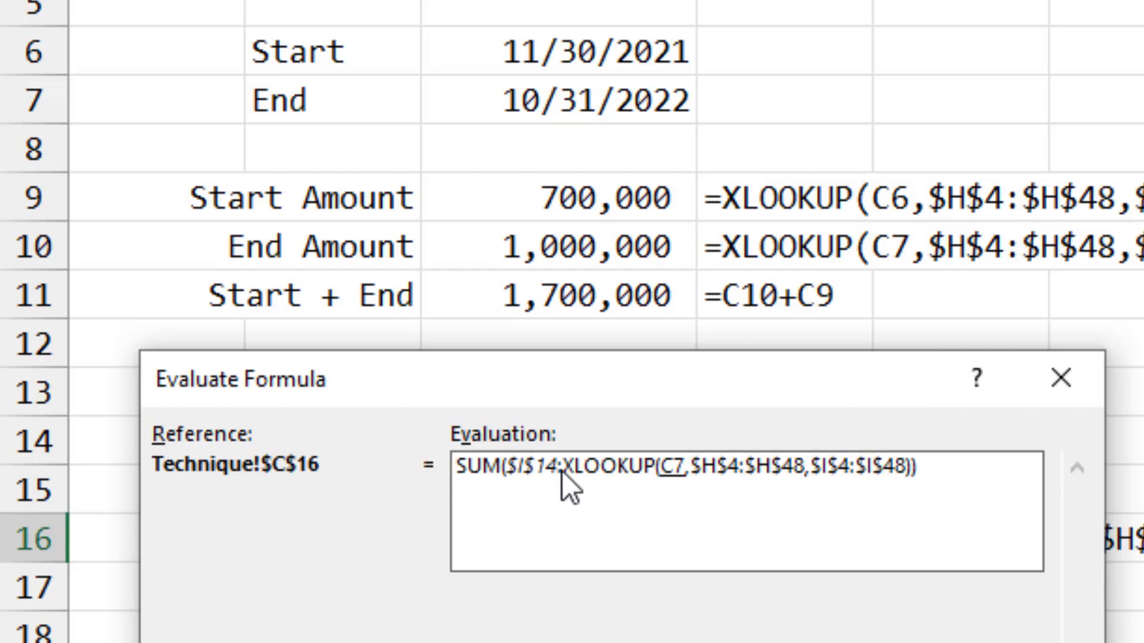
{"action": "key", "text": "Return"}
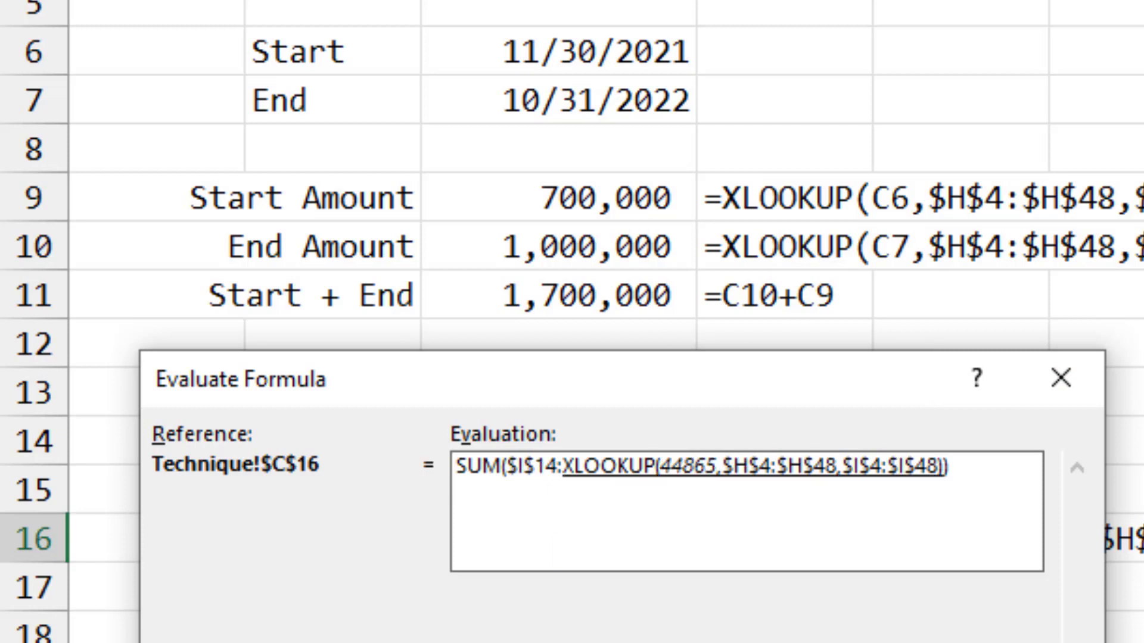
{"action": "key", "text": "Return"}
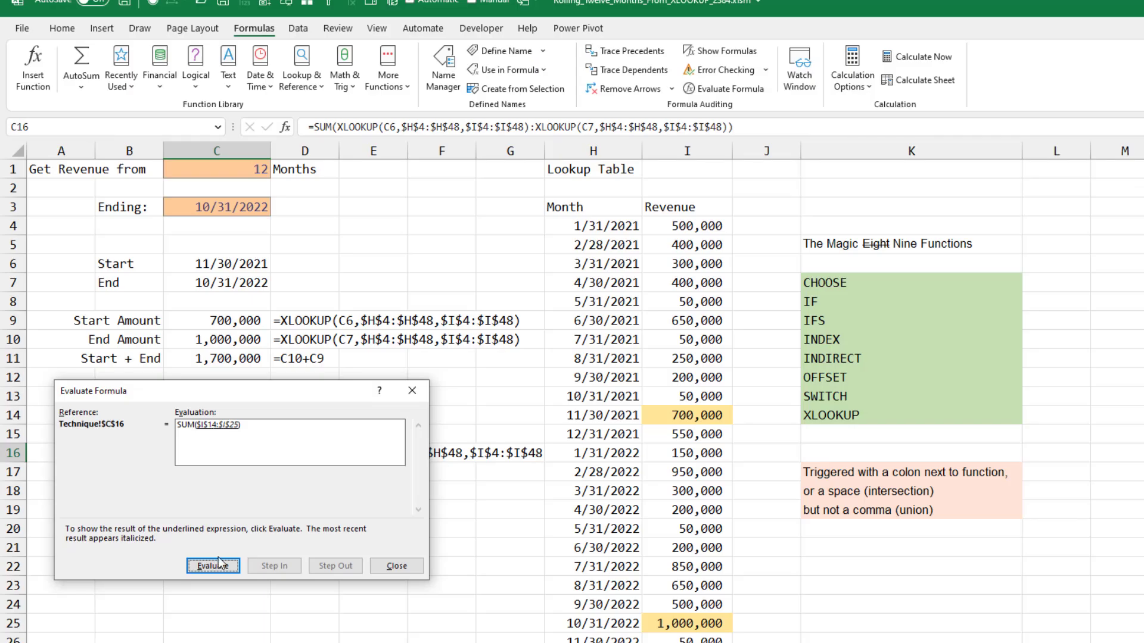
{"action": "left_click", "coordinate": [214, 565]}
{"action": "left_click", "coordinate": [219, 566]}
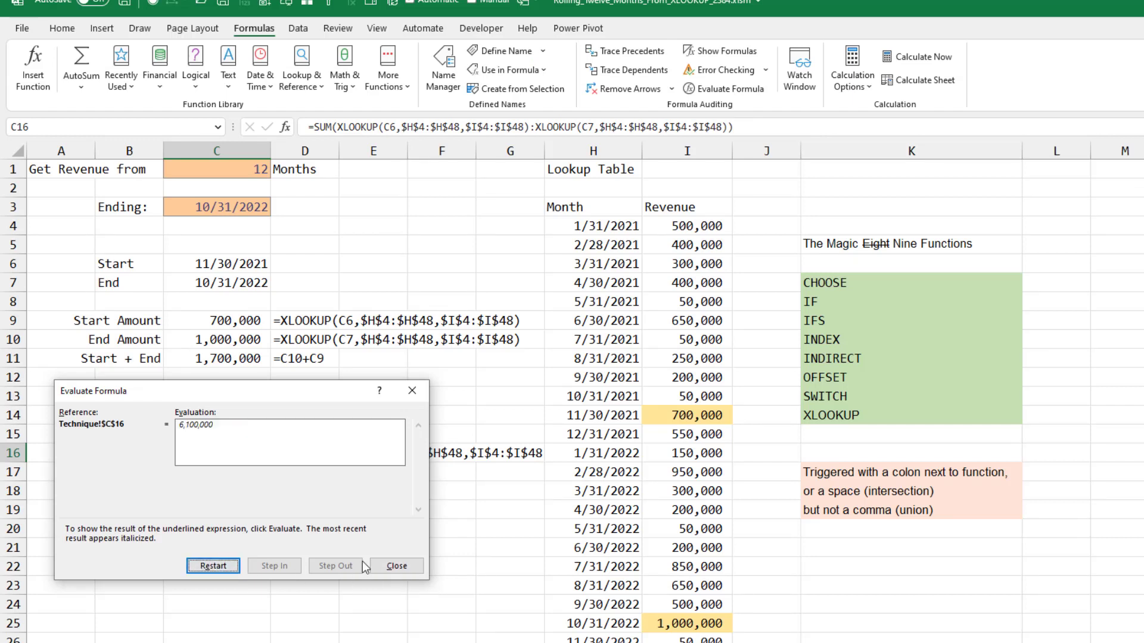
Close the formula evaluation and set the ending date in C3 to 2/27/2023.
{"action": "left_click", "coordinate": [395, 565]}
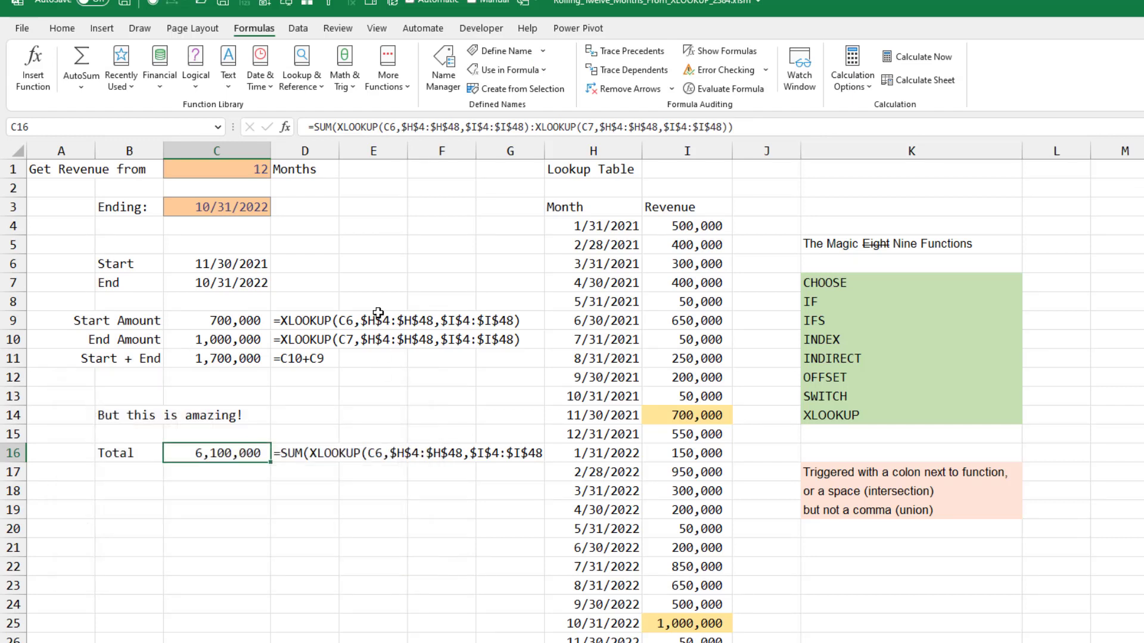
{"action": "left_click", "coordinate": [218, 207]}
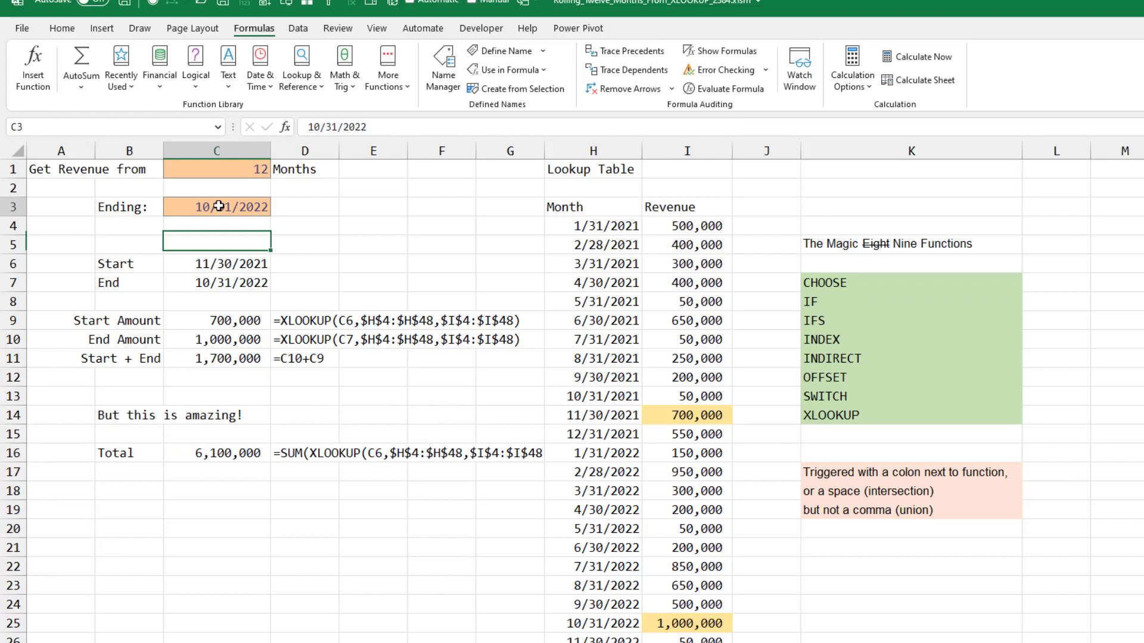
{"action": "type", "text": "2/27/2023"}
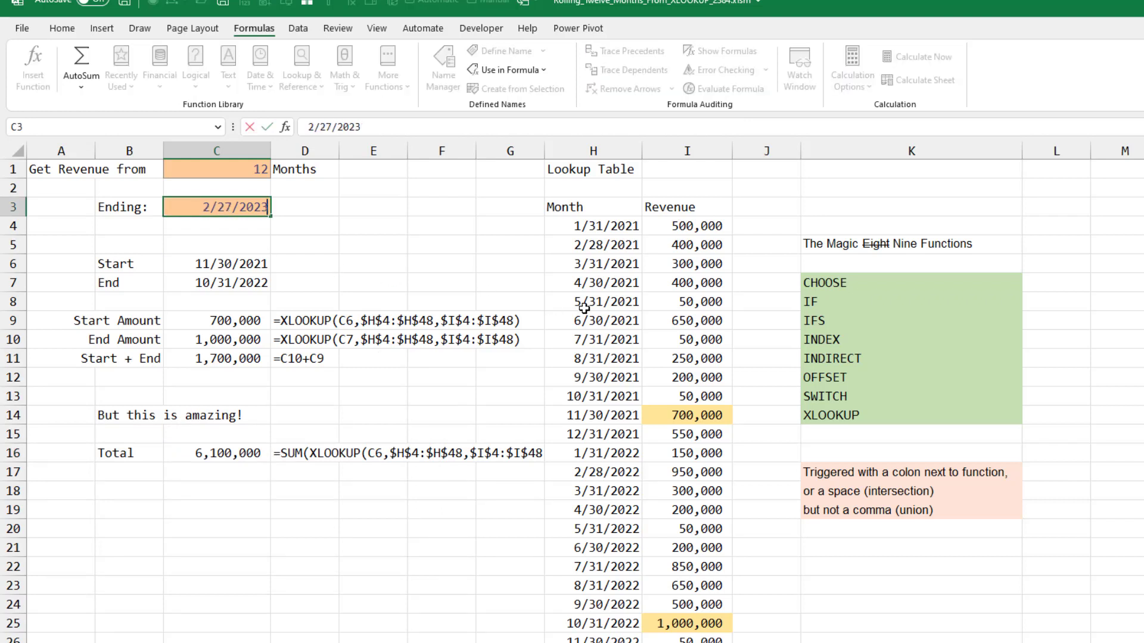
{"action": "key", "text": "Return"}
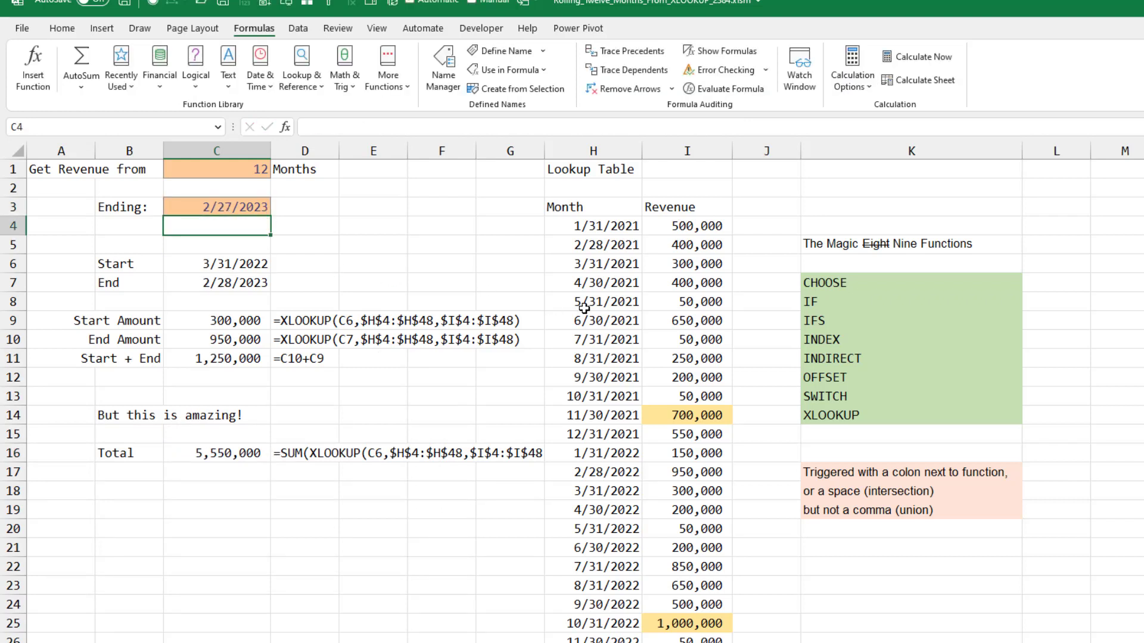
Set the period in C1 to 18 months and confirm the Total reads 8,150,000.
{"action": "key", "text": "Up"}
{"action": "key", "text": "Up"}
{"action": "key", "text": "Up"}
{"action": "type", "text": "18"}
{"action": "key", "text": "Return"}
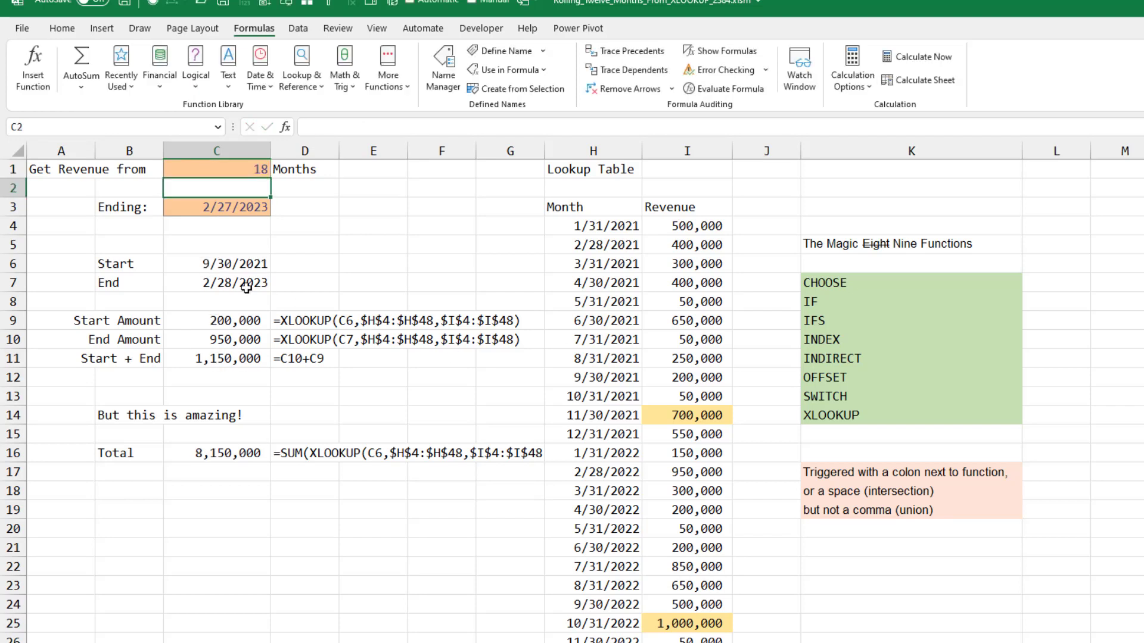
{"action": "left_click", "coordinate": [242, 284]}
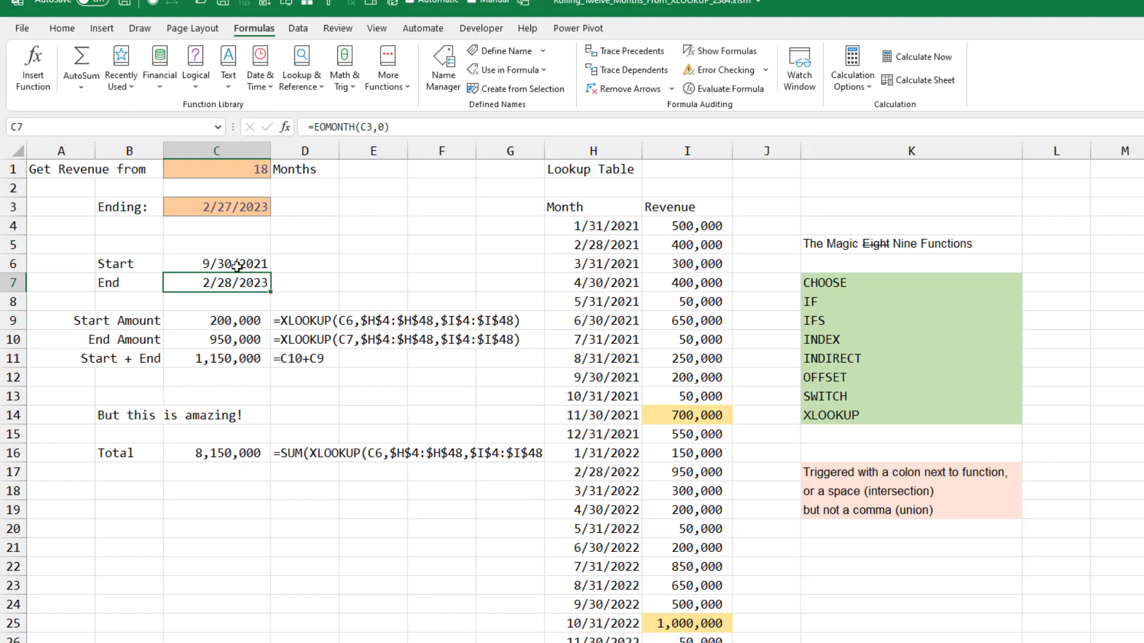
{"action": "left_click", "coordinate": [218, 455]}
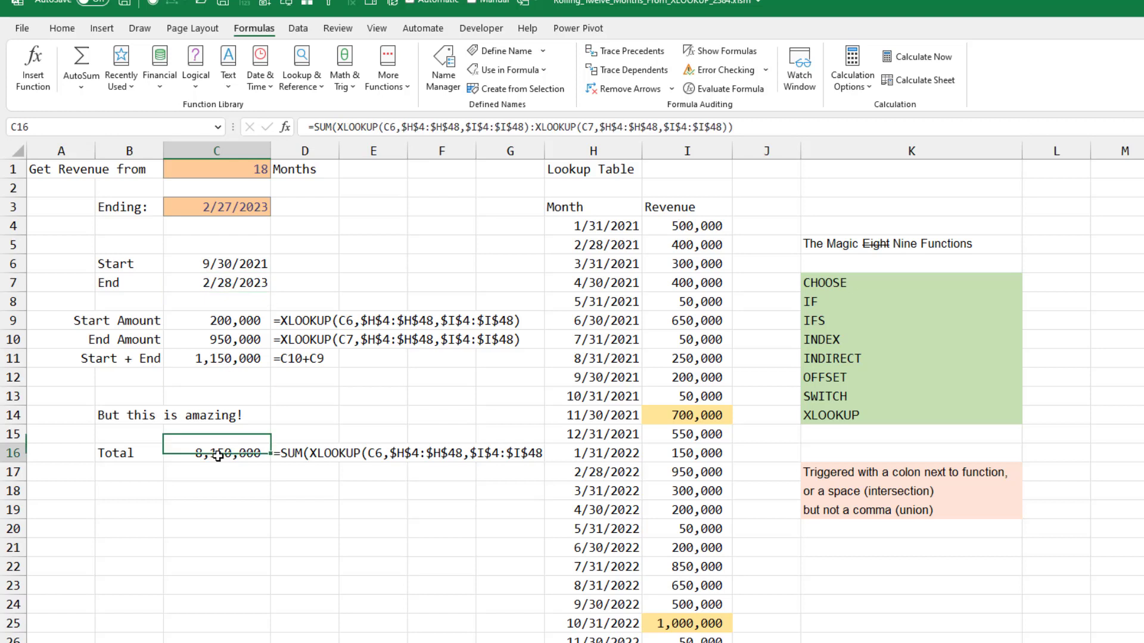